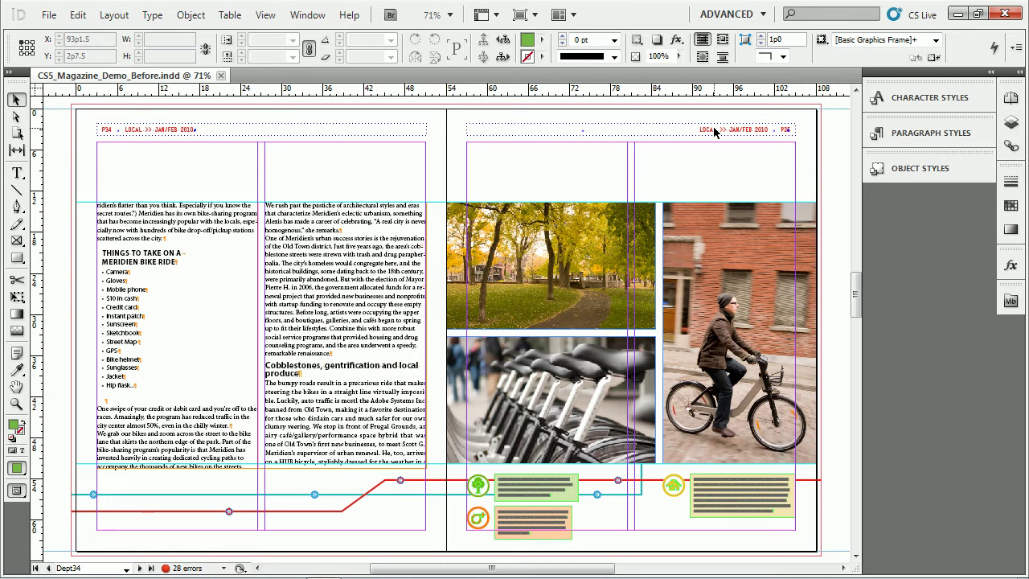
Show the Pages panel with a larger masters area and check which master Dept34-Dept35 uses
left_click(1010, 98)
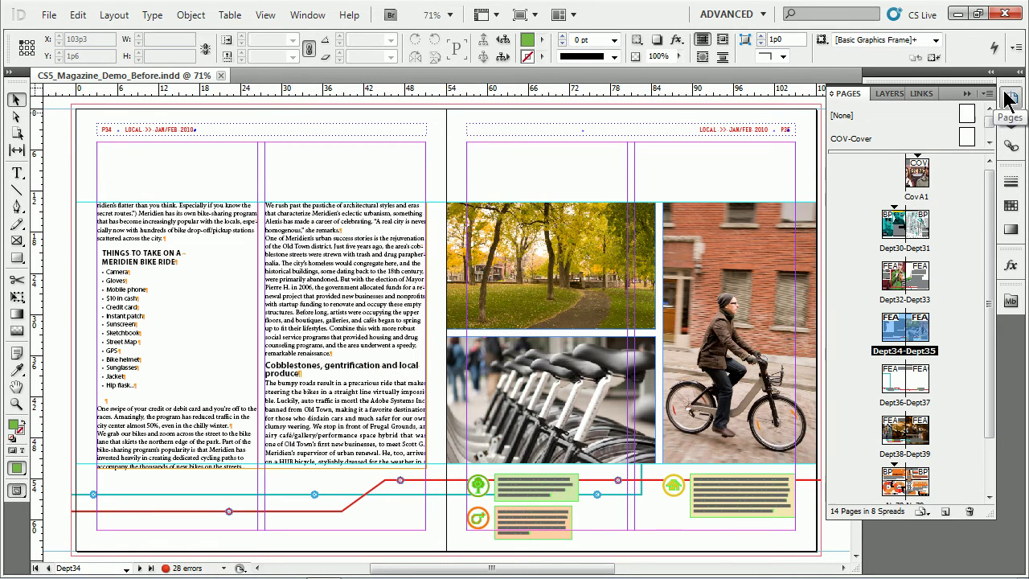
left_click_drag(880, 153, 879, 238)
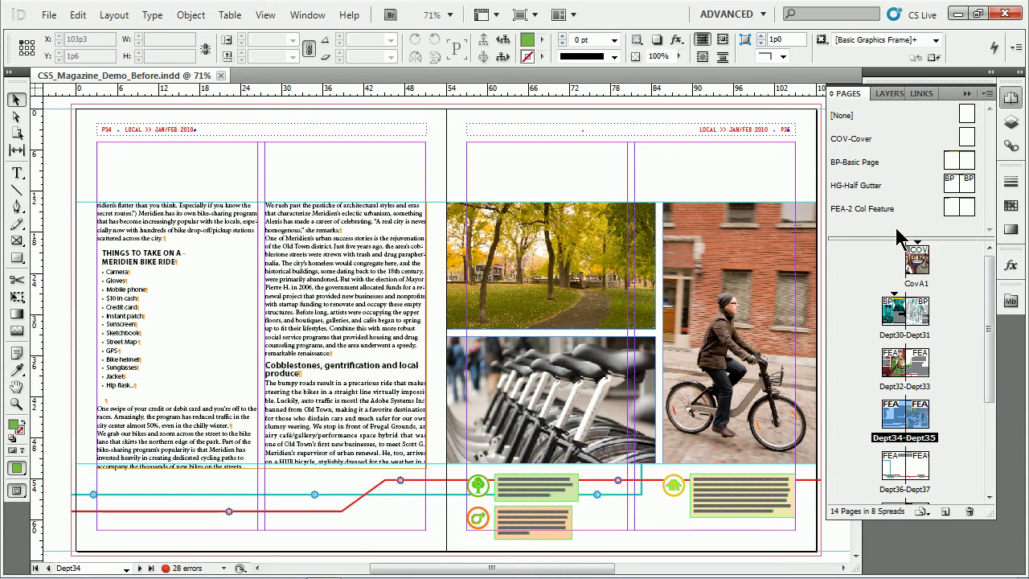
left_click(904, 426, "alt")
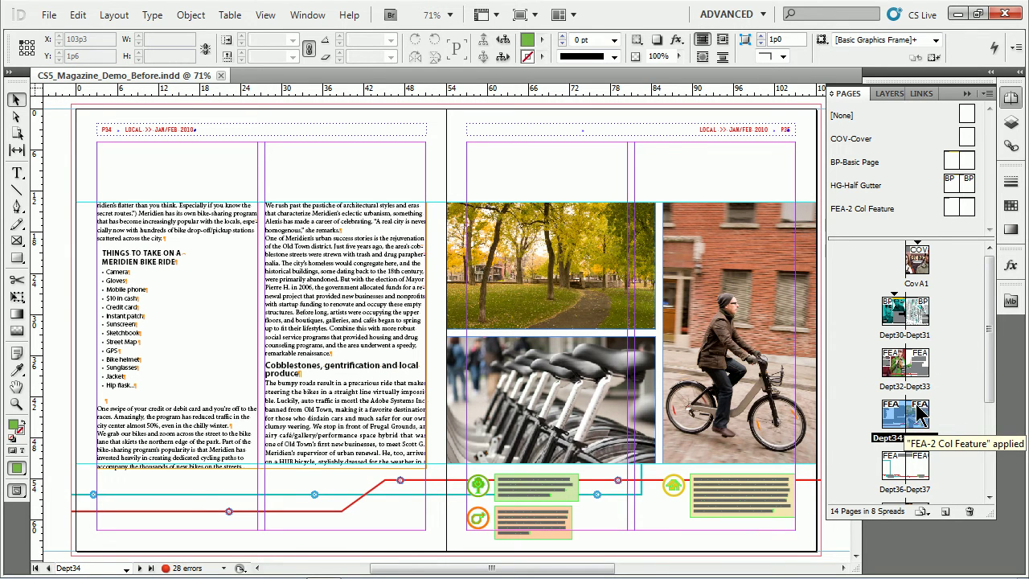
Inspect both header frames on the FEA-2 Col Feature master, then return to Dept34-Dept35
double_click(867, 214)
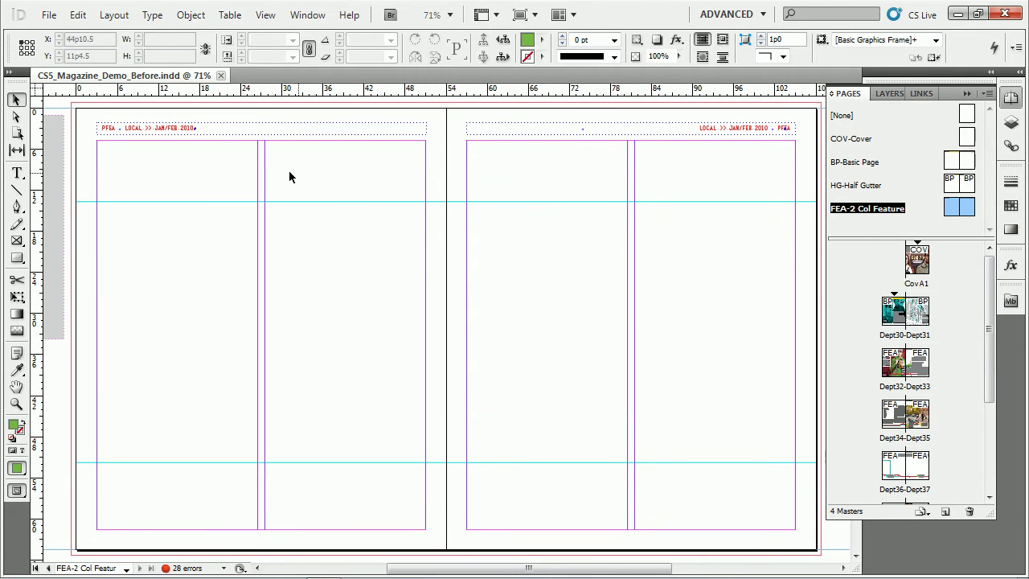
left_click(222, 131)
left_click(470, 131)
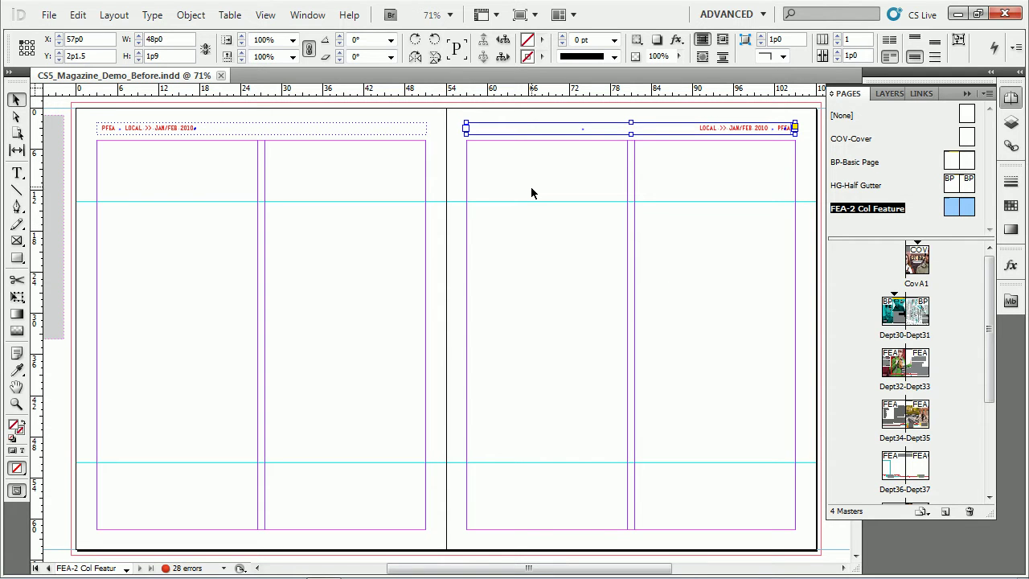
double_click(904, 442)
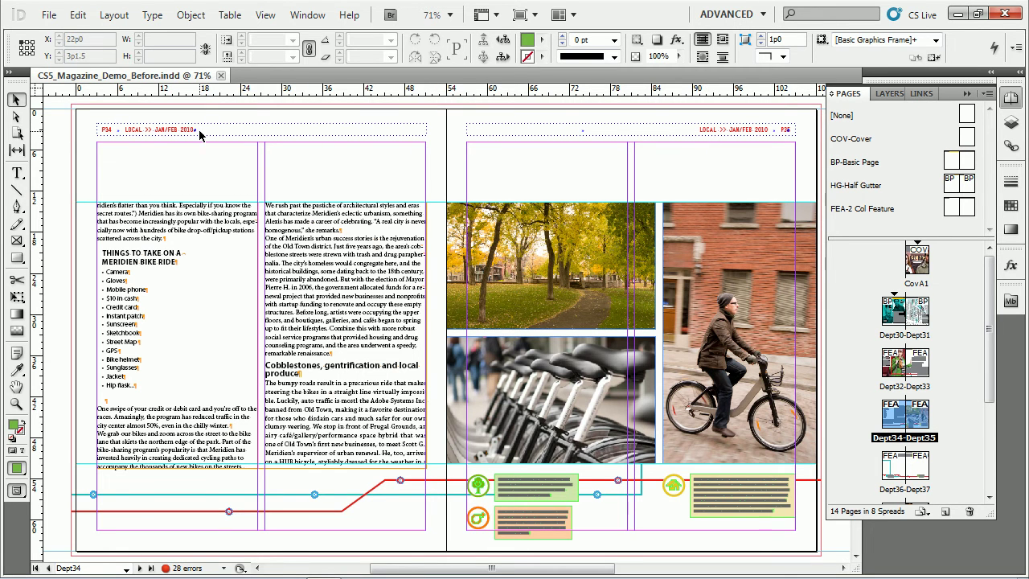
Zoom in on the 'P34 » LOCAL >> JAN/FEB 2010' header atop page 34
key("ctrl+space")
left_click_drag(63, 105, 215, 189)
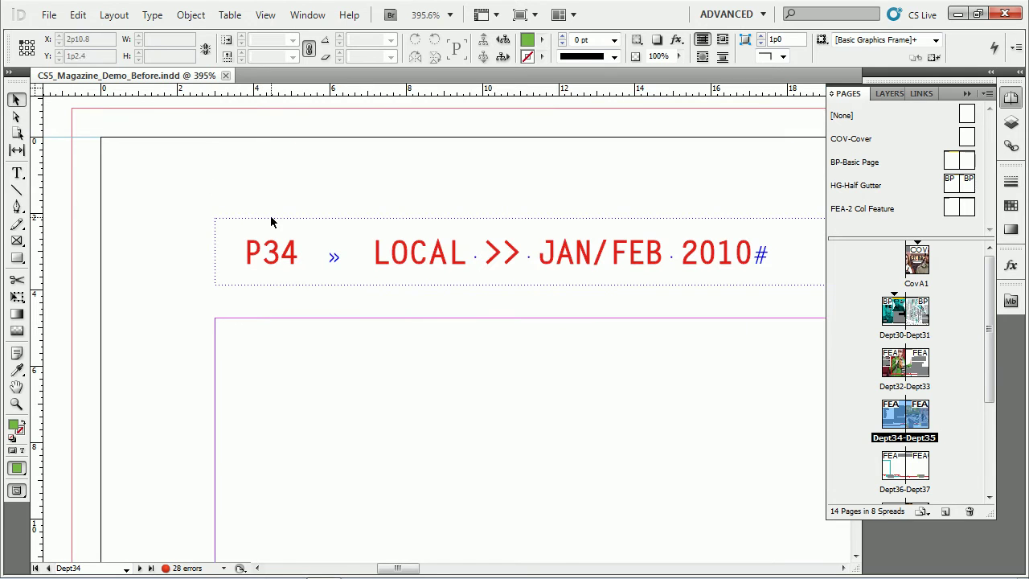
Override page 34's master header and add 'VIEW' after LOCAL
left_click(413, 251)
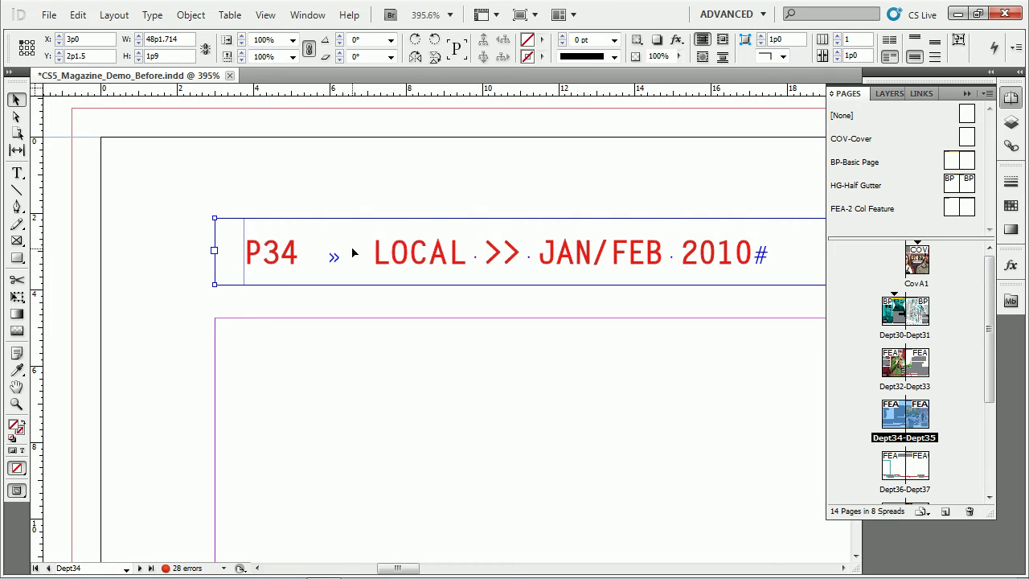
double_click(465, 257)
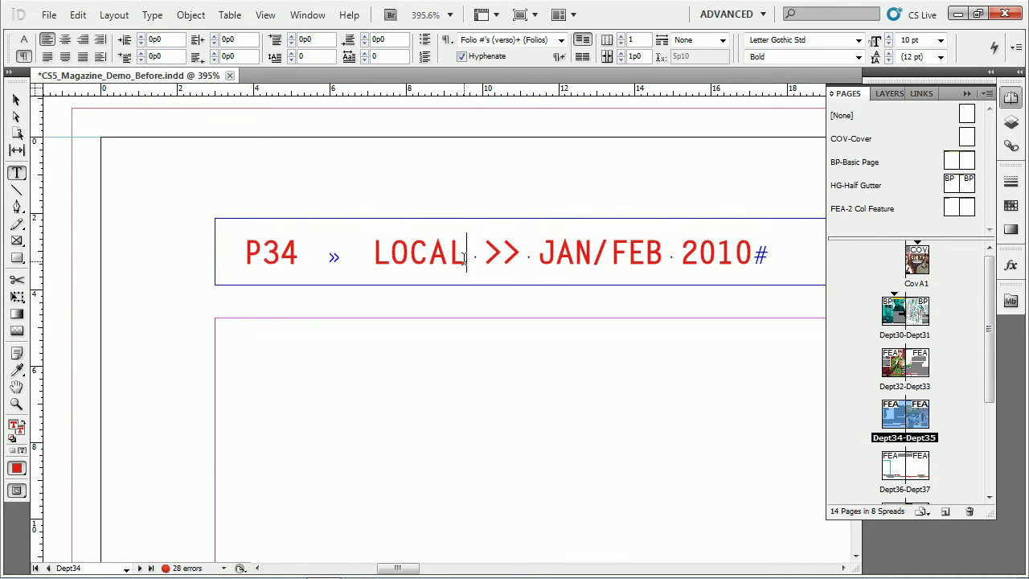
type("VIEW")
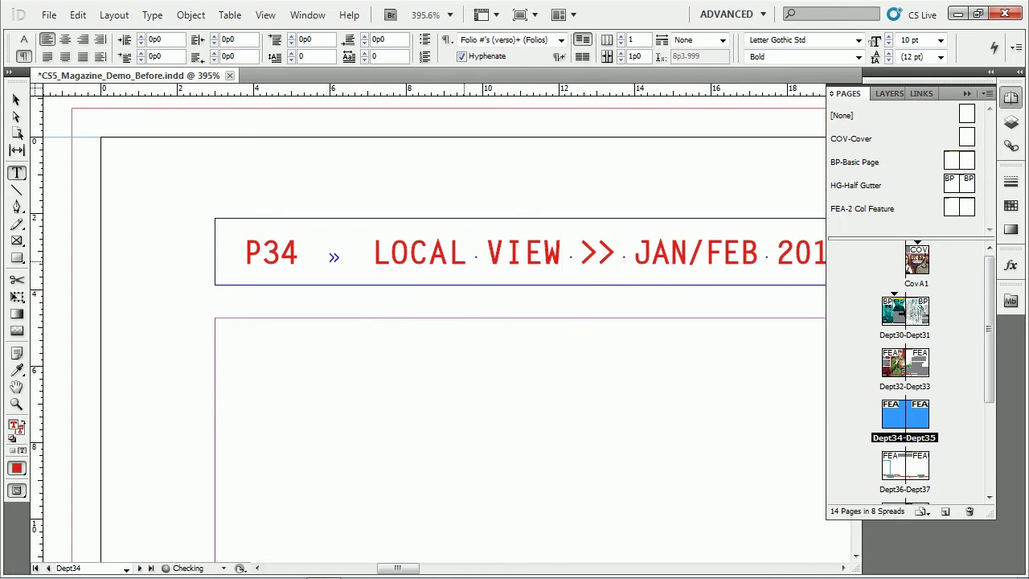
key("Escape")
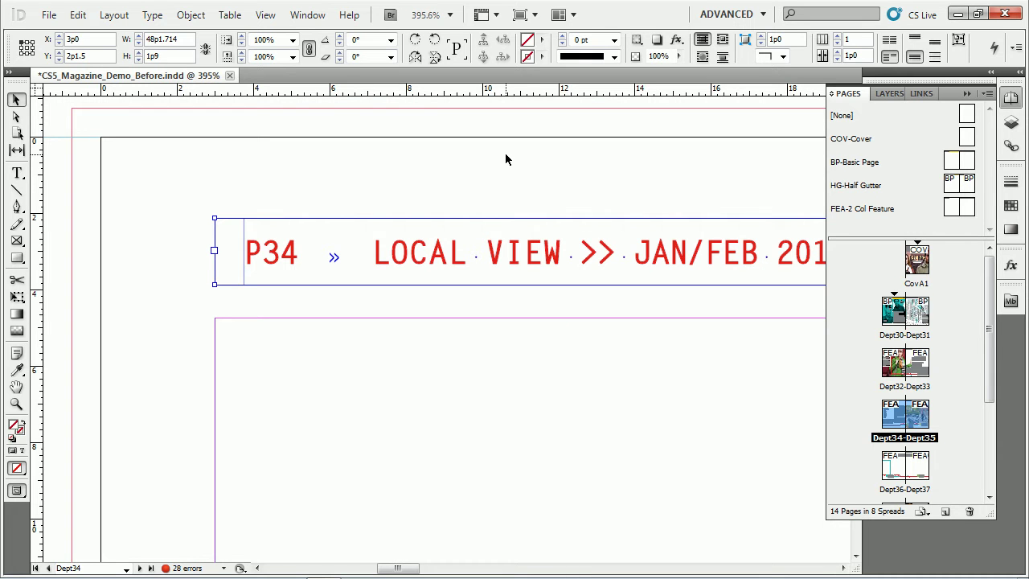
Move both FEA-2 Col Feature master header frames down to Y 5p5.5, then return to Dept34-Dept35
double_click(861, 212)
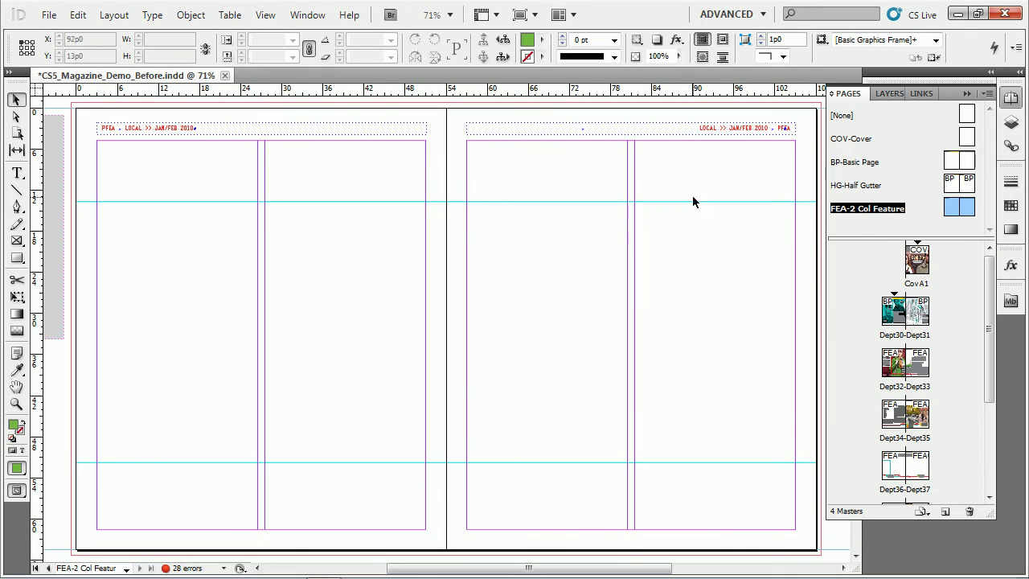
left_click_drag(364, 114, 539, 138)
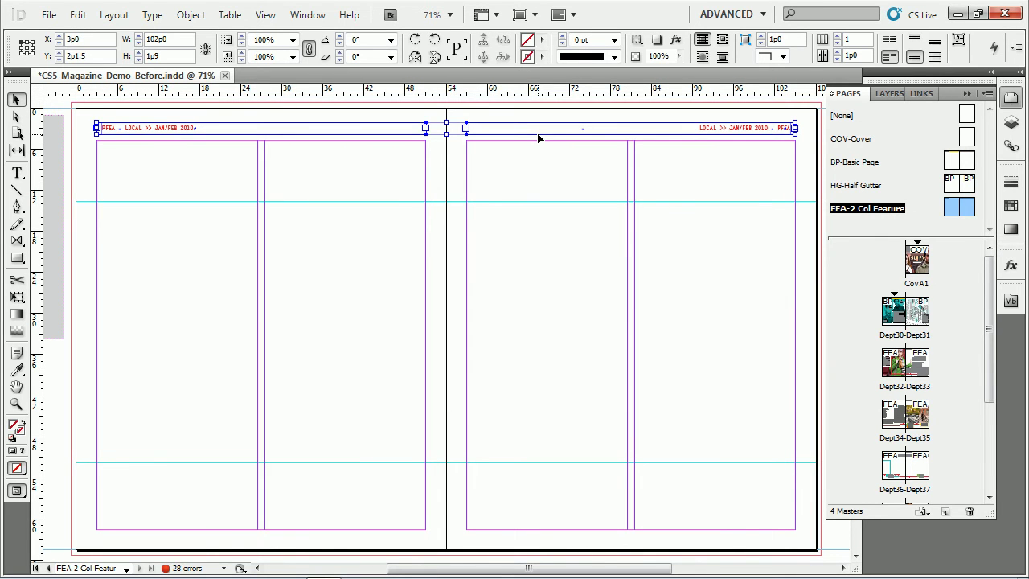
key("shift+Down")
key("shift+Down")
key("shift+Down")
key("shift+Down")
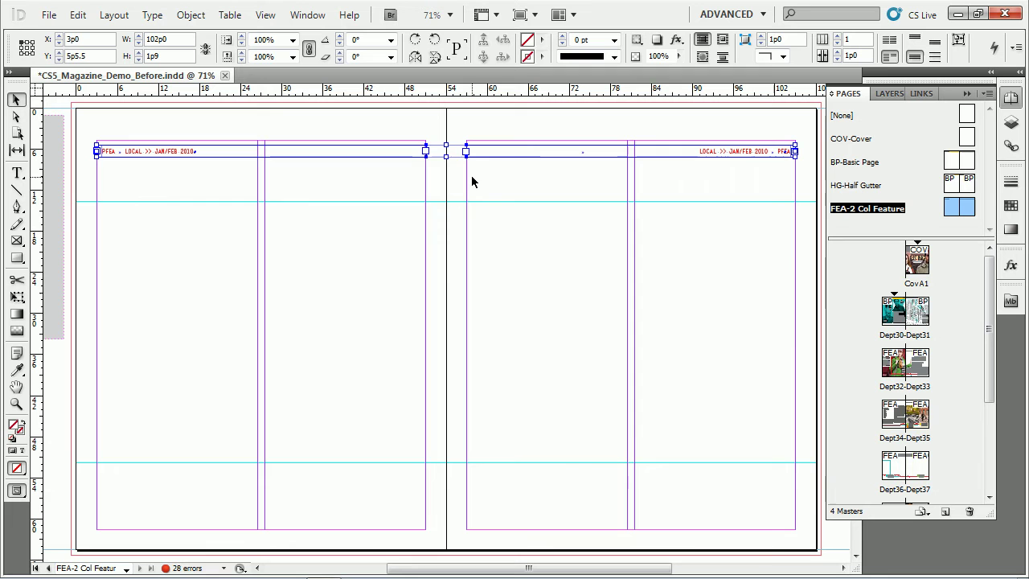
left_click(895, 439)
double_click(895, 439)
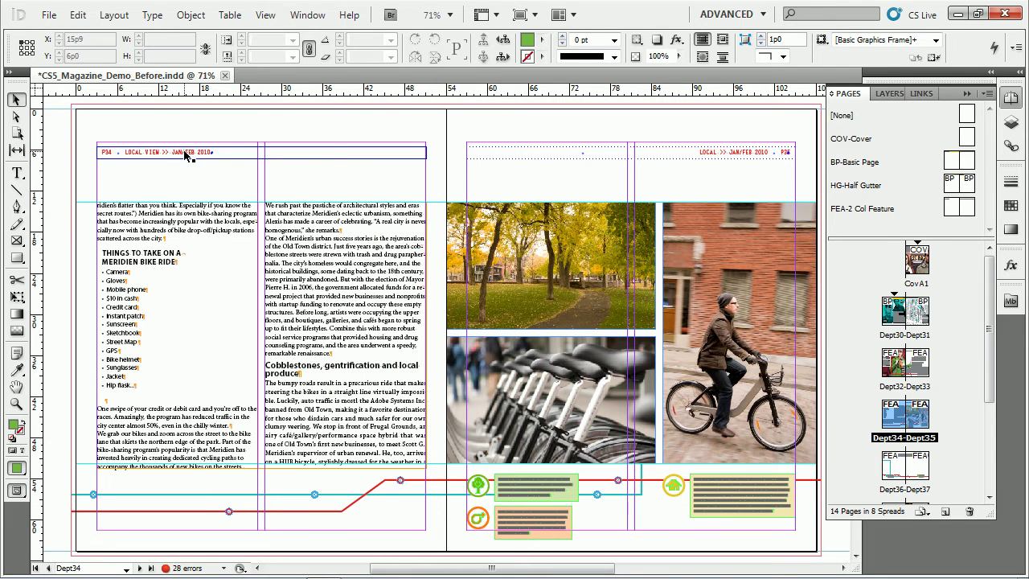
Zoom in on page 34's header to confirm it still reads 'LOCAL VIEW'
left_click_drag(72, 119, 507, 217)
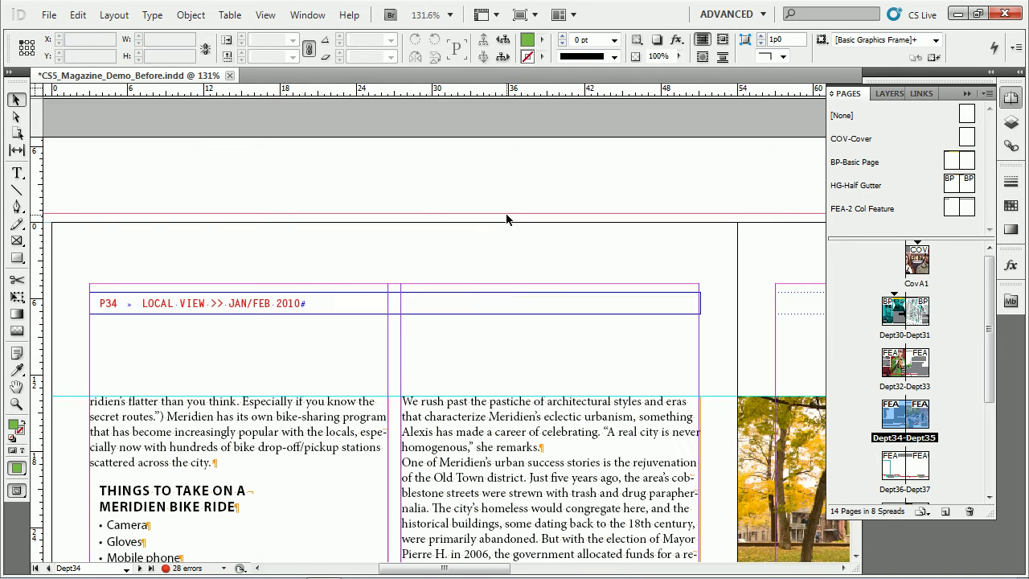
Raise both FEA-2 master header frames to Y 1p3.5, then return to Dept34-Dept35
double_click(324, 307)
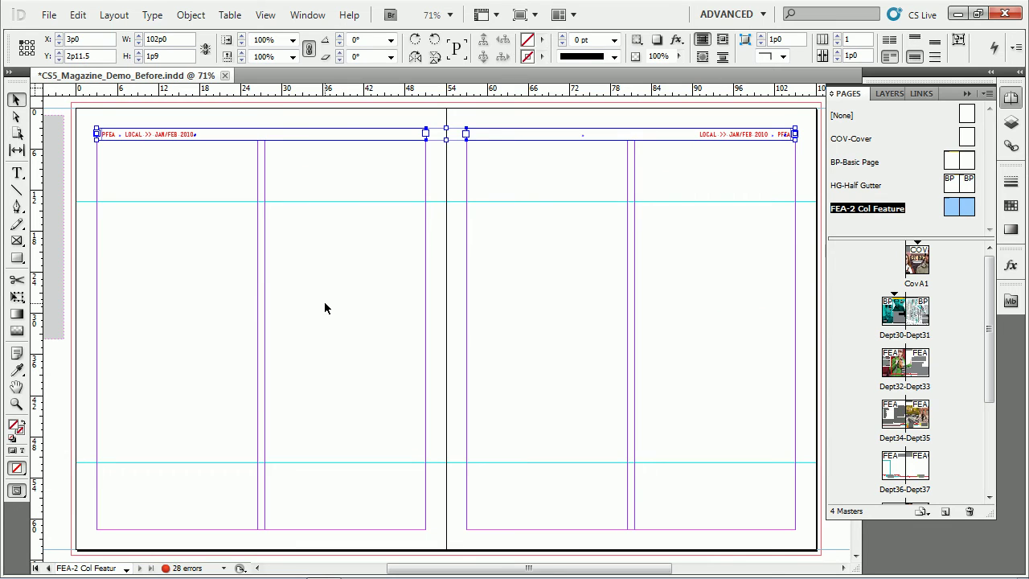
key("shift+Up")
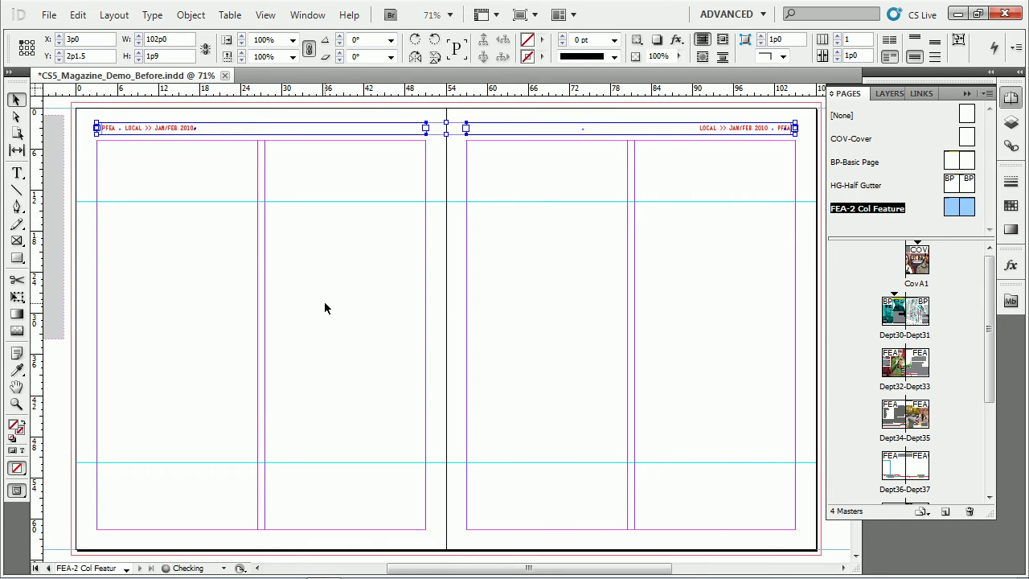
key("shift+Up")
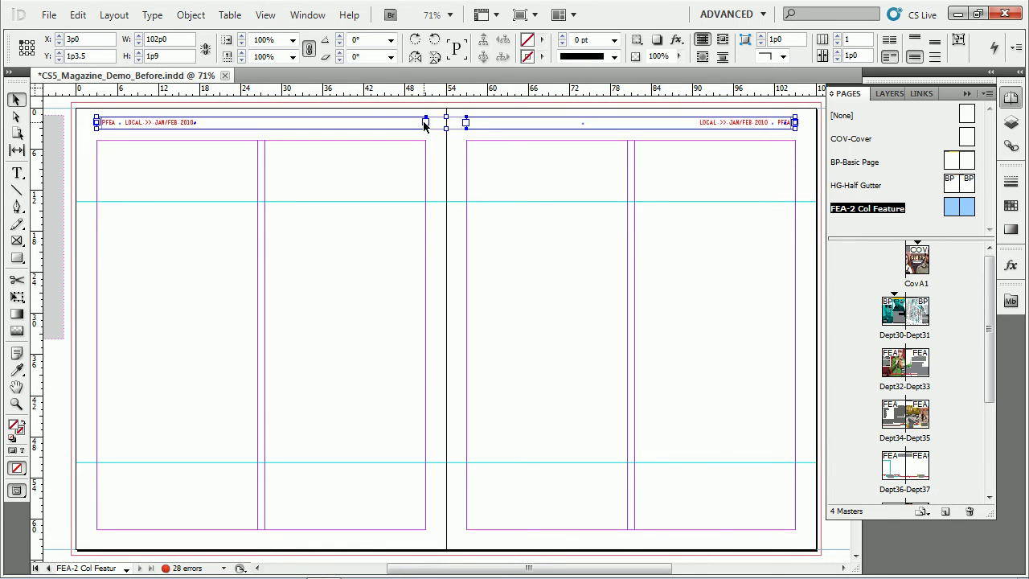
double_click(913, 438)
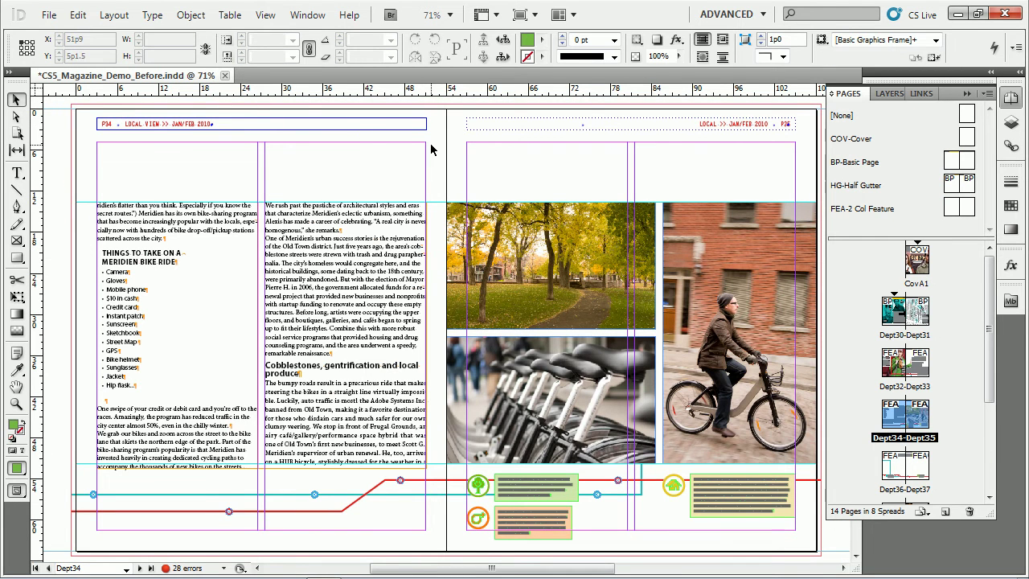
Remove page 34's local header override so it reads 'P34 » LOCAL >> JAN/FEB 2010' again
left_click(296, 130)
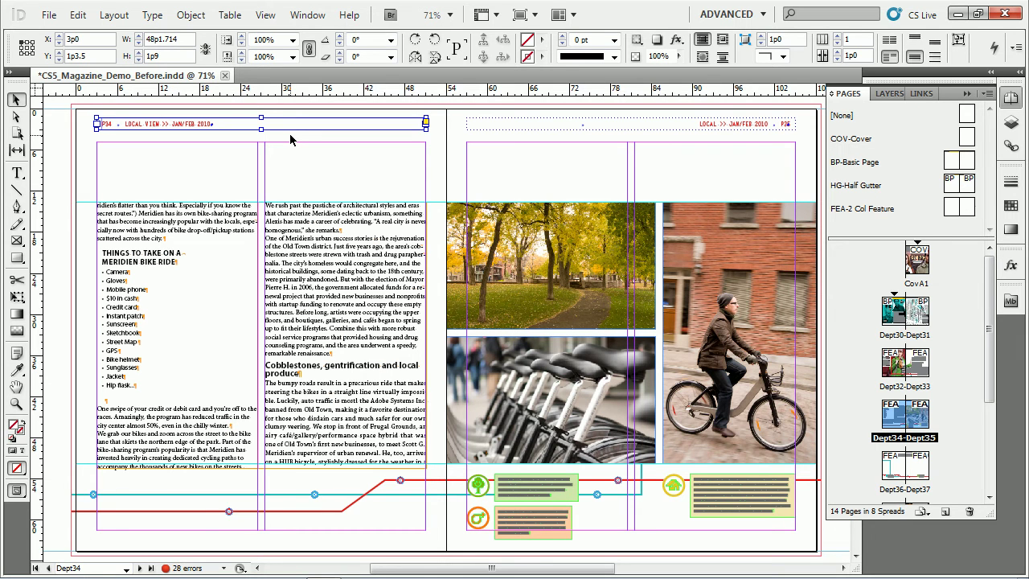
left_click(986, 95)
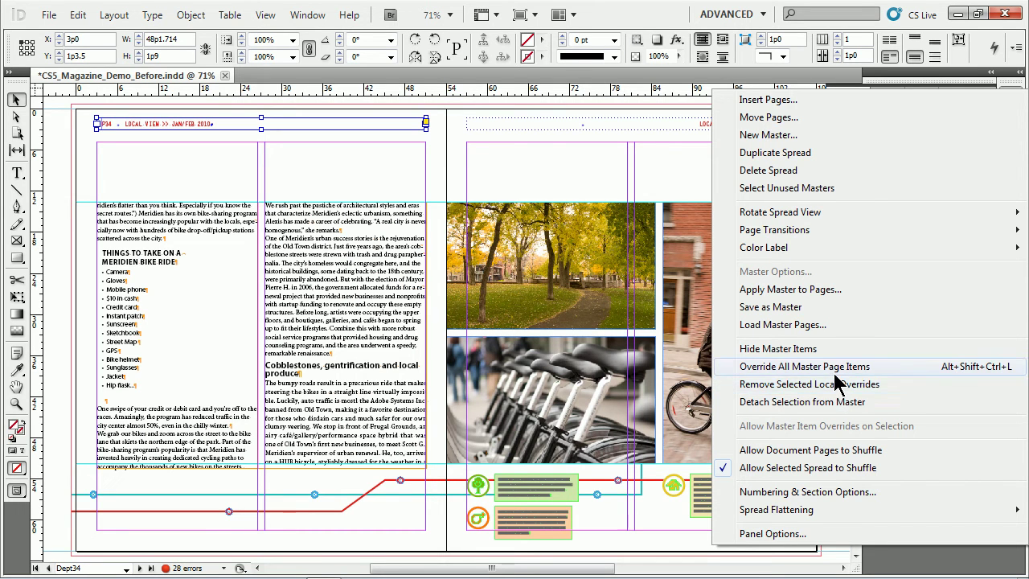
left_click(776, 384)
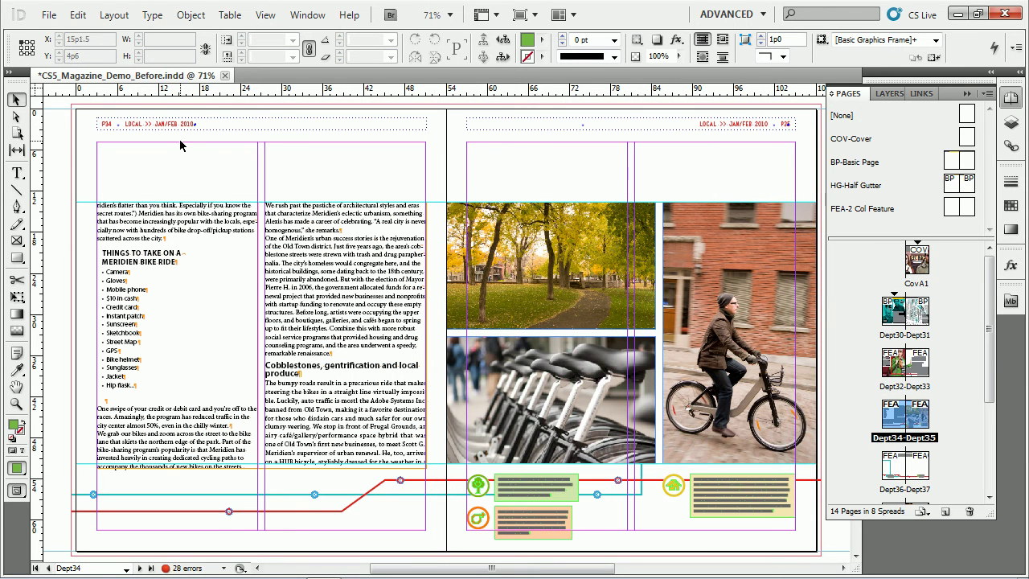
left_click_drag(155, 111, 193, 133)
left_click(131, 128)
left_click(131, 128)
left_click(990, 94)
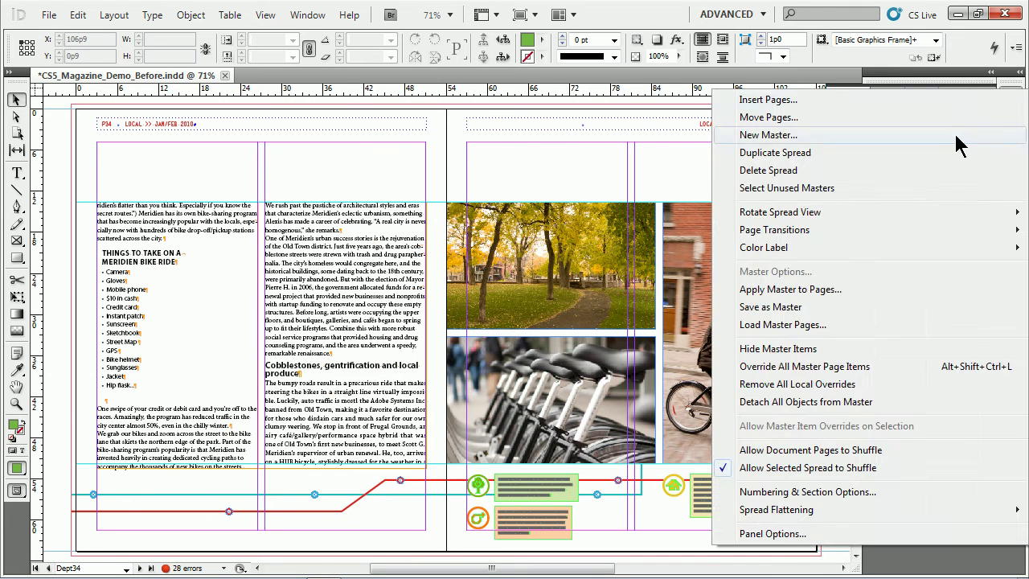
left_click(862, 369)
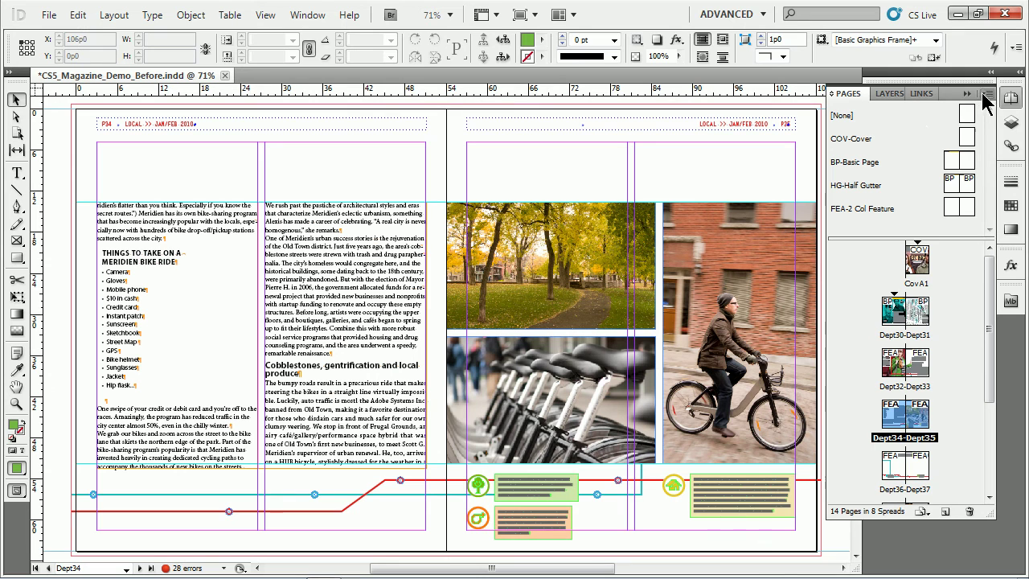
left_click(530, 132)
Detach page 35's running header frame from the FEA-2 Col Feature master
left_click(530, 132, "ctrl+shift")
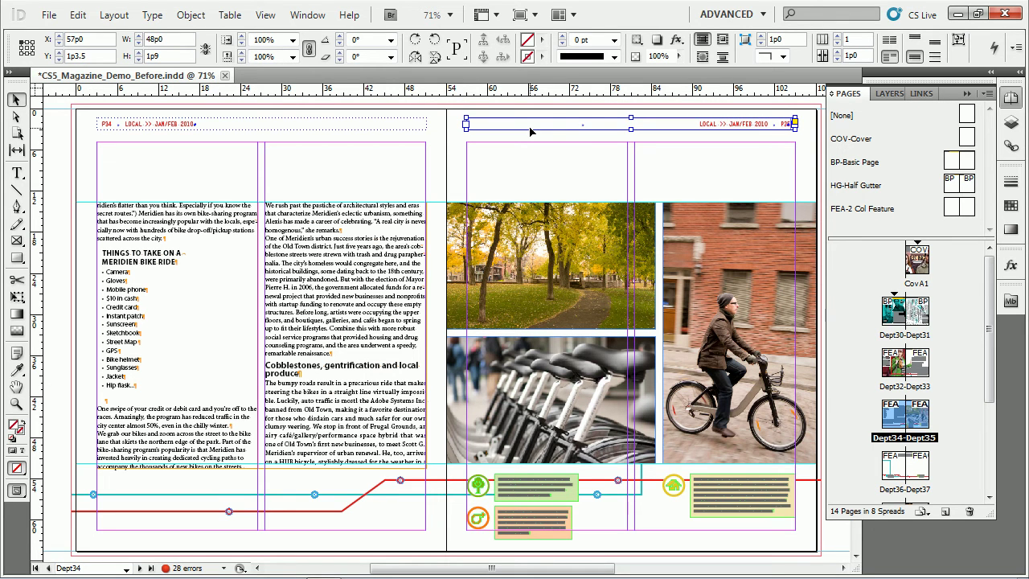
left_click(986, 95)
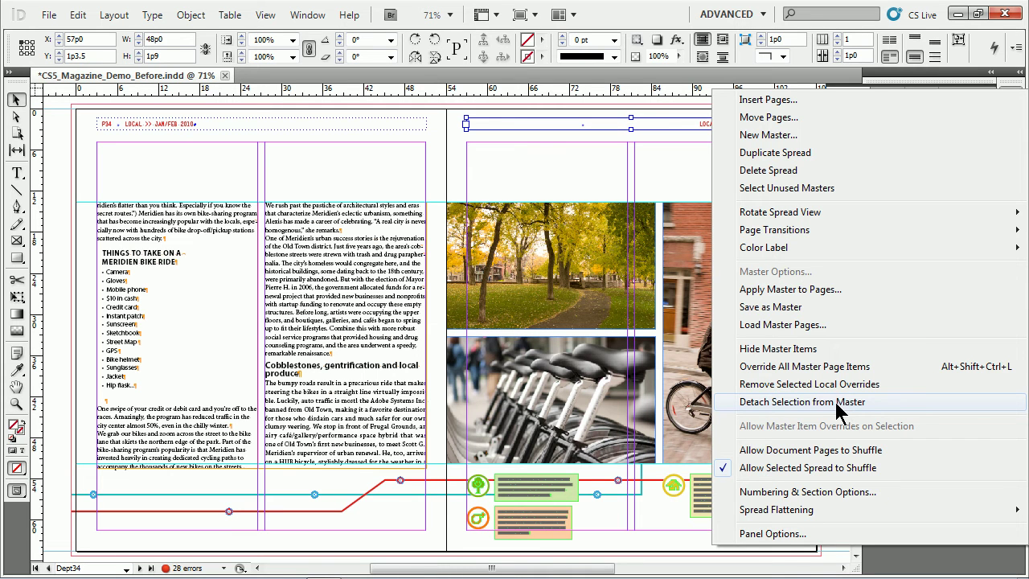
left_click(839, 410)
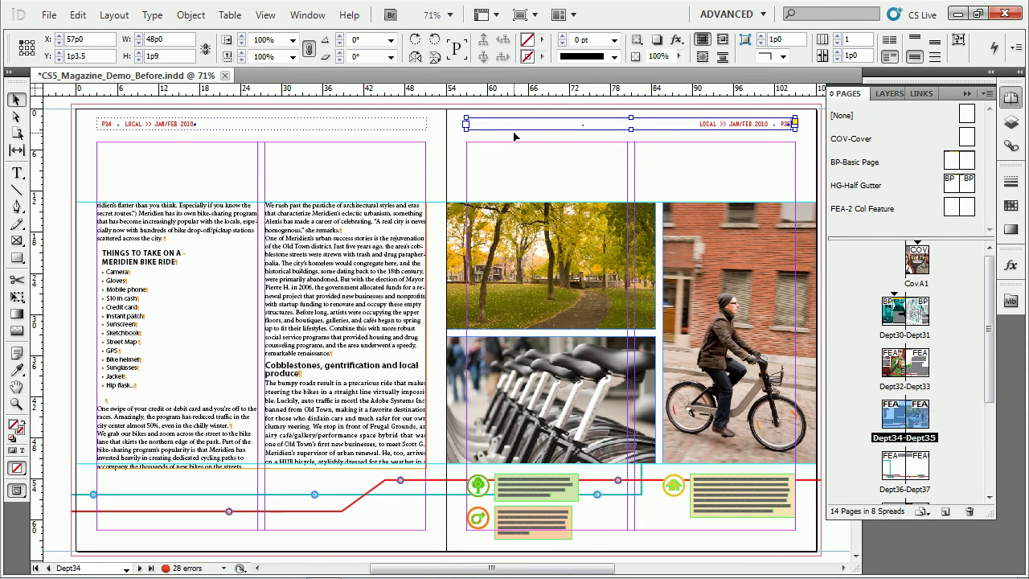
Nudge both FEA-2 Col Feature master headers down, then return to Dept34-Dept35
left_click(678, 122)
double_click(852, 209)
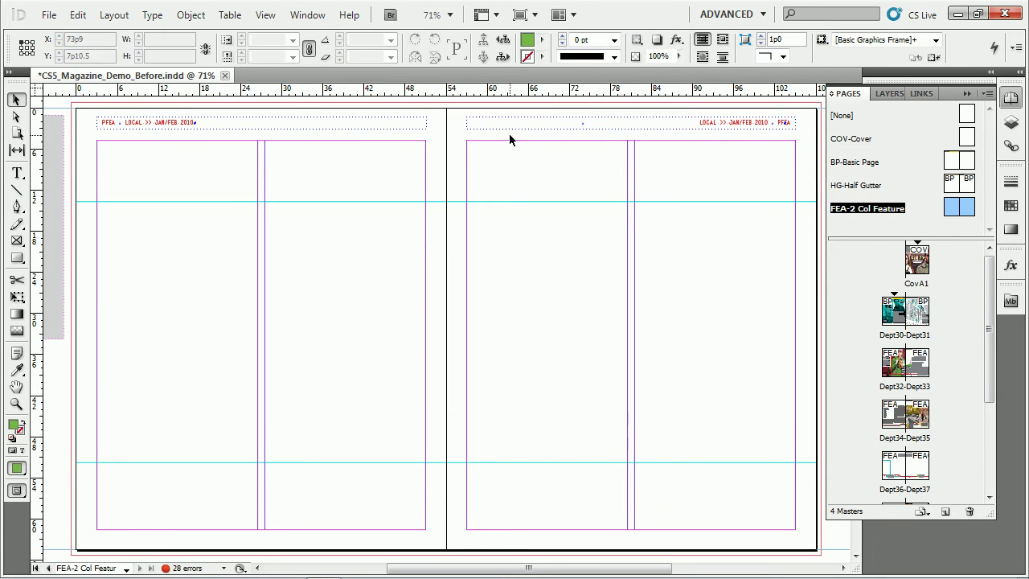
left_click_drag(410, 110, 542, 124)
key("shift+Down")
key("shift+Down")
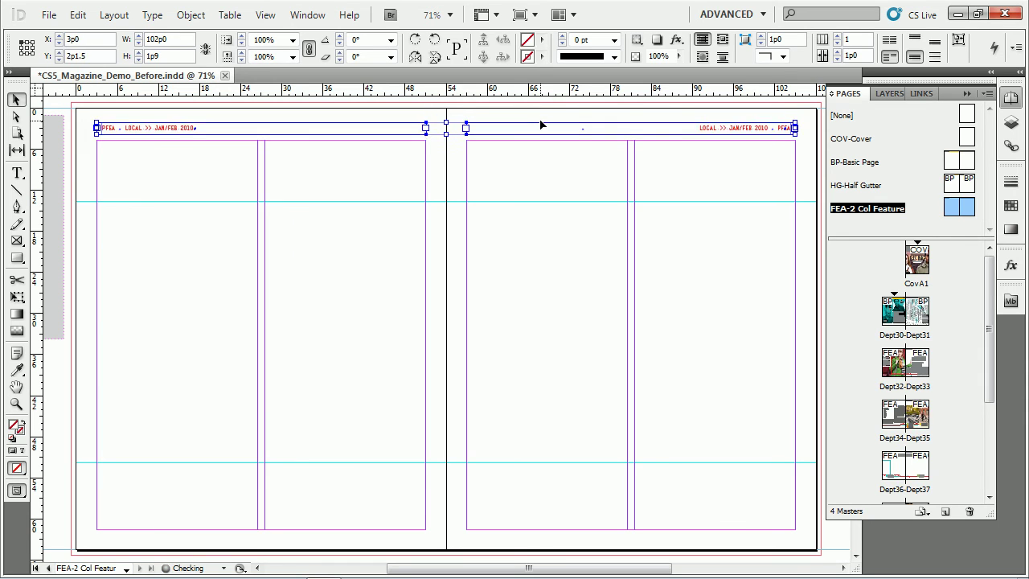
double_click(902, 439)
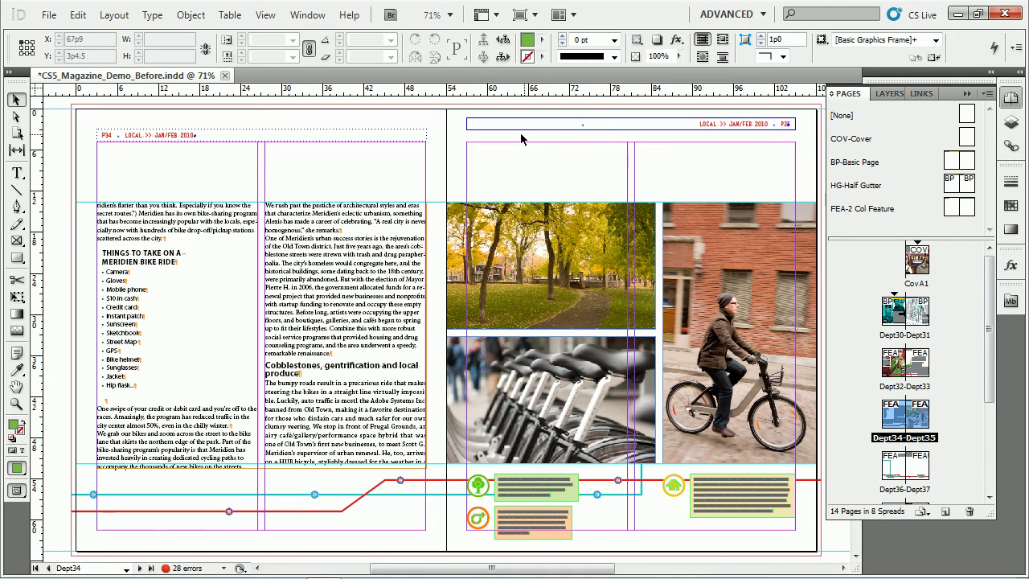
Apply Remove All Local Overrides to the Dept34-Dept35 spread so page 35's master header reappears
left_click(713, 123)
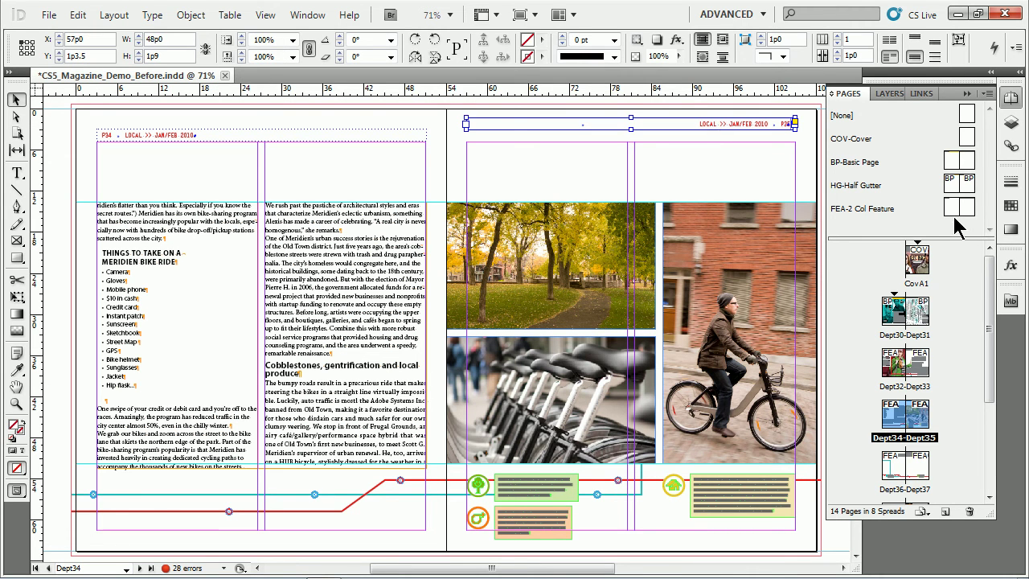
left_click(989, 94)
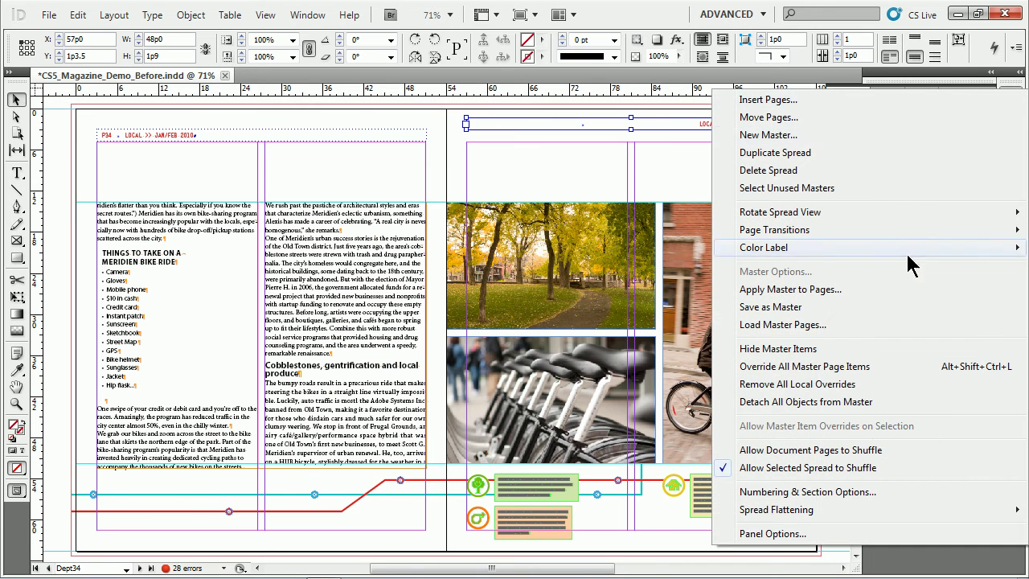
left_click(840, 384)
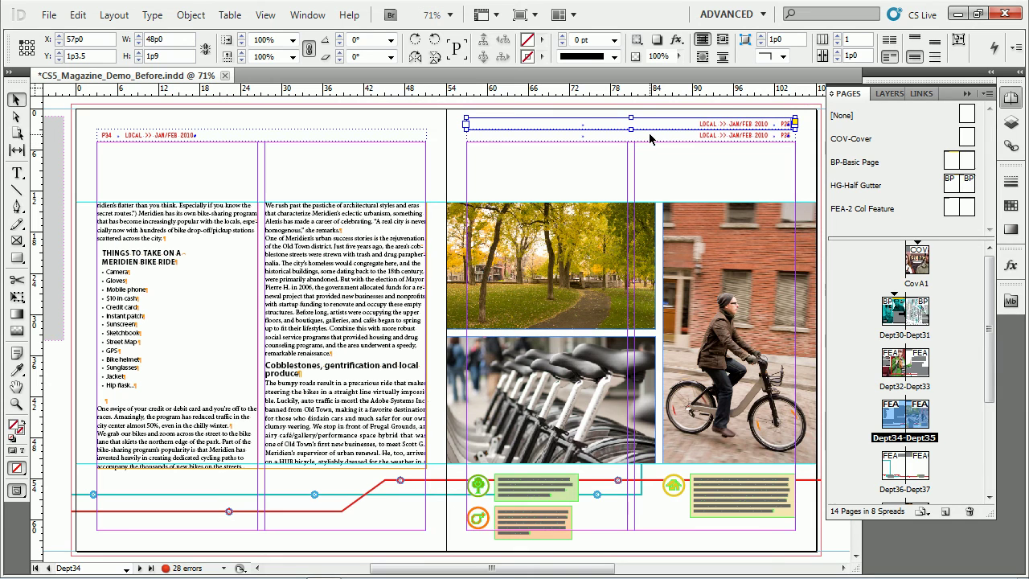
Zoom in on page 35's doubled header, drag the detached copy onto the master header and delete it, then zoom back out to the full spread
left_click(726, 125, "ctrl")
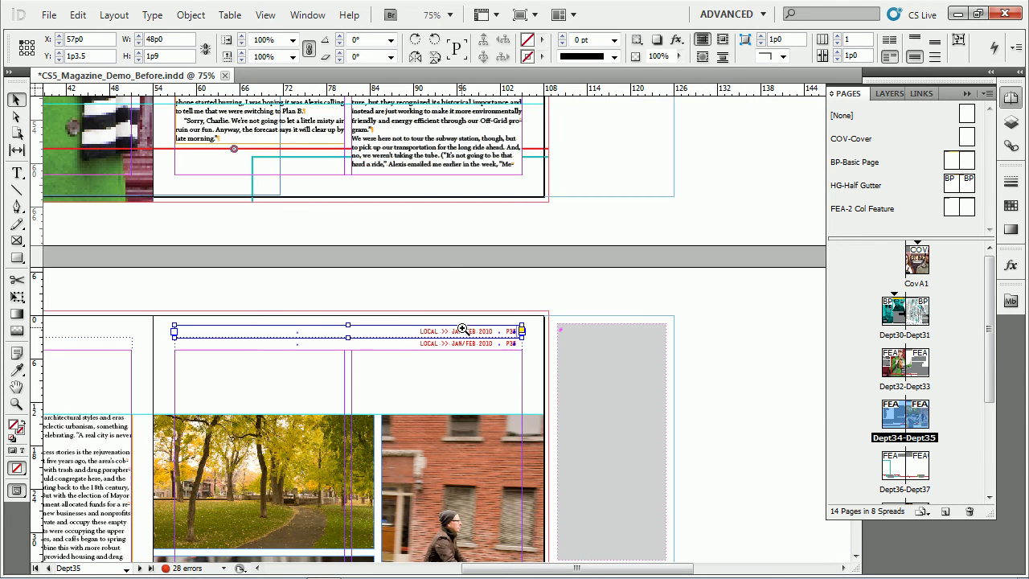
left_click(349, 342, "ctrl")
left_click(429, 314, "ctrl")
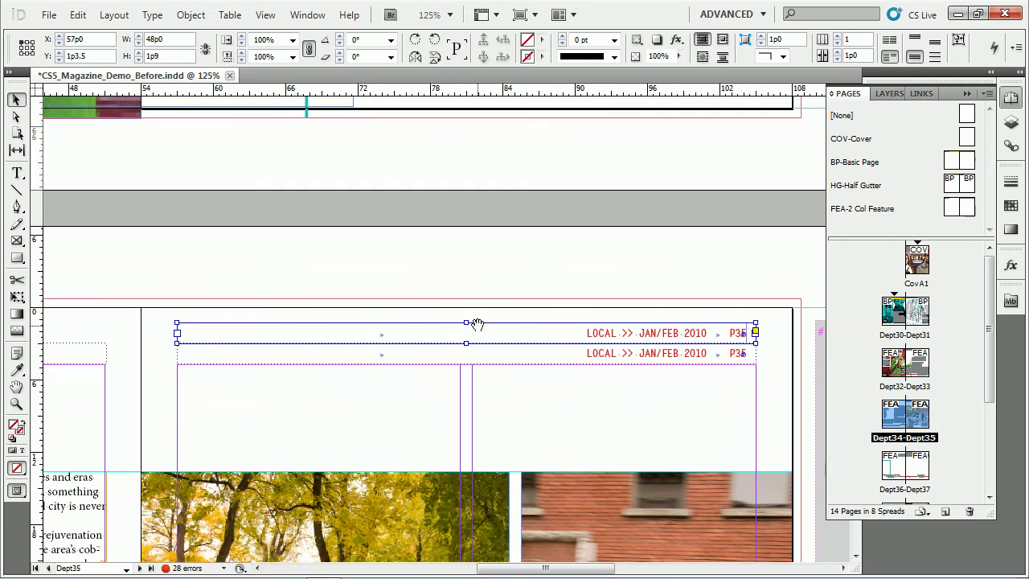
left_click_drag(475, 324, 491, 159)
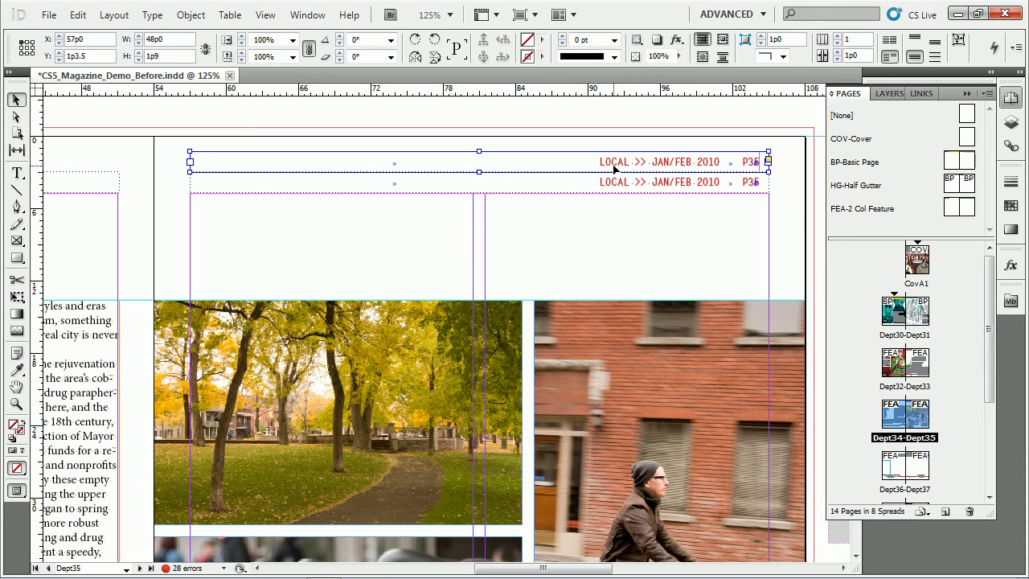
key("ctrl+shift+a")
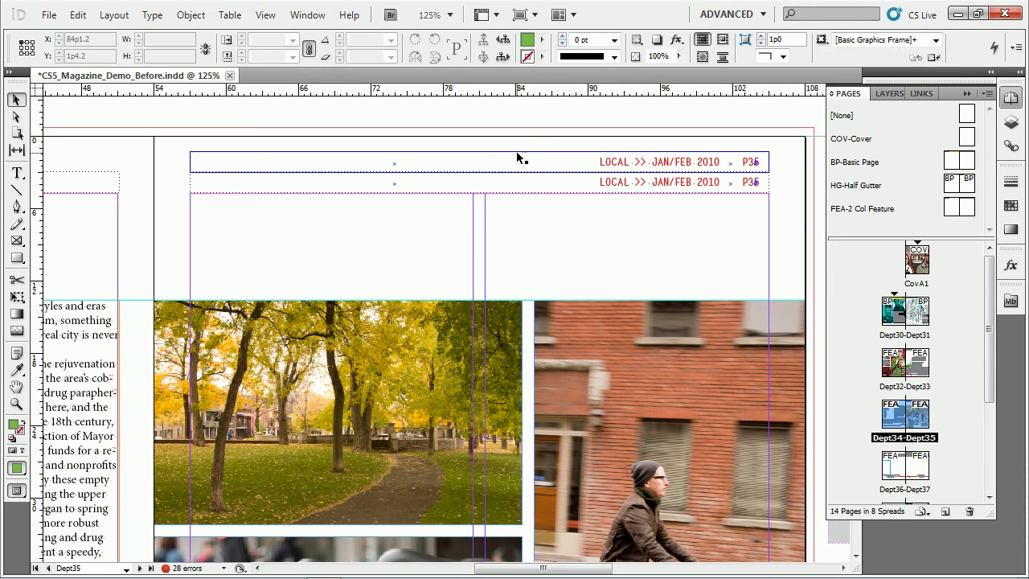
mouse_move(517, 157)
left_mouse_down()
mouse_move(558, 142)
mouse_move(505, 168)
left_mouse_up()
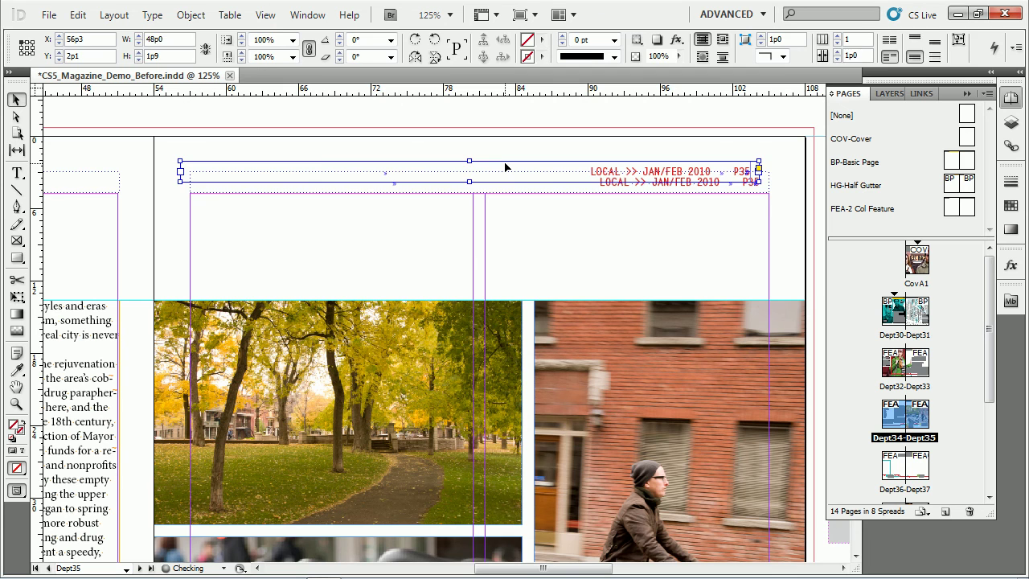
key("ctrl+shift+a")
key("ctrl+alt+0")
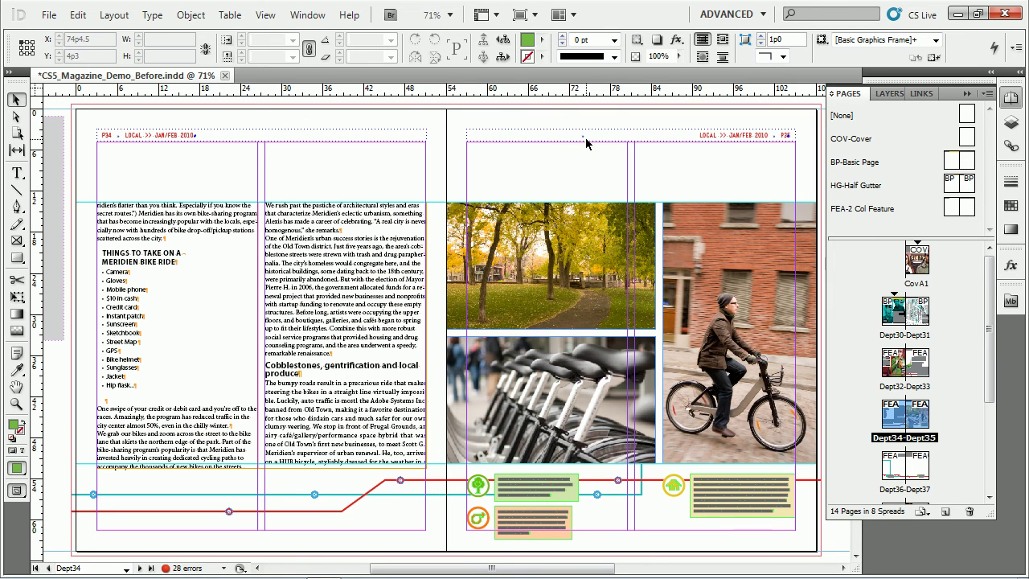
Override page 35's header and insert ' VIEW' so it reads 'LOCAL VIEW >> JAN/FEB 2010 • P35'
left_click(712, 135)
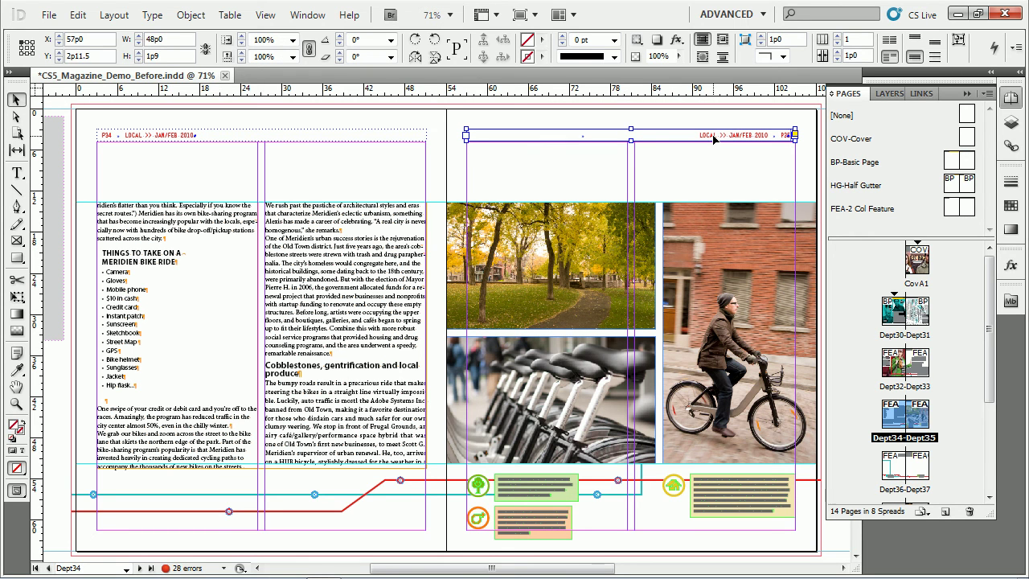
double_click(712, 136)
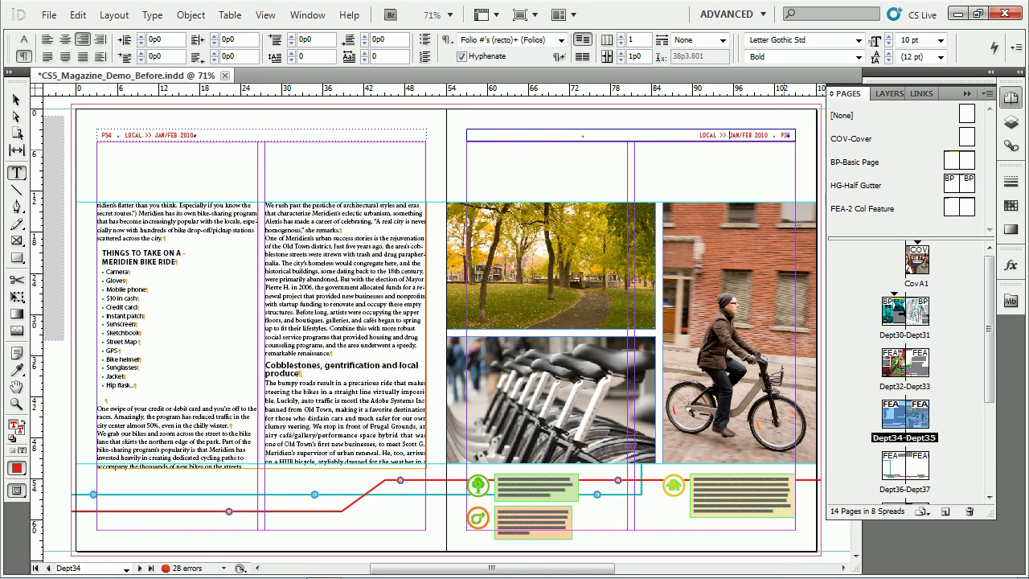
type("VIEW")
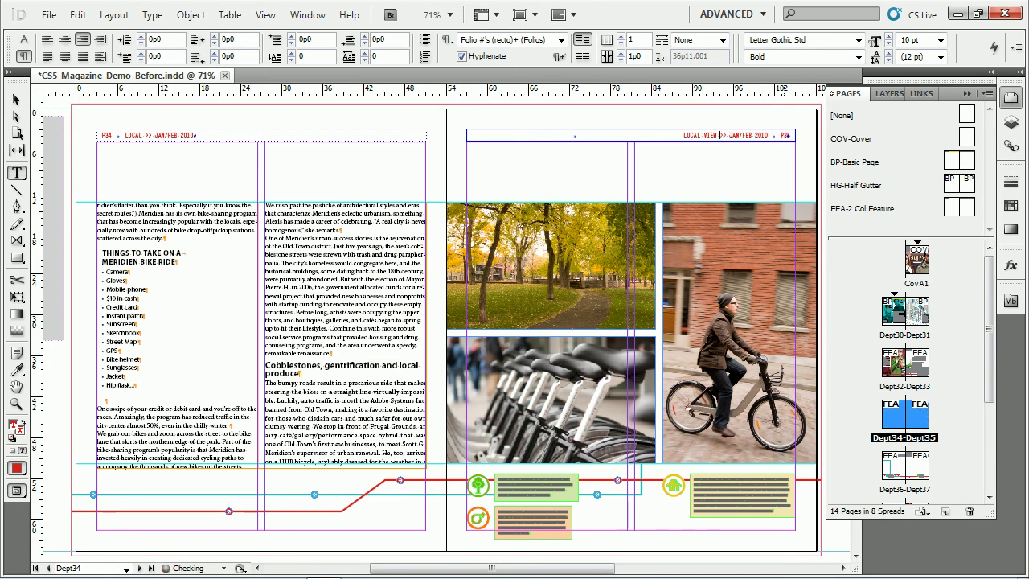
key("Escape")
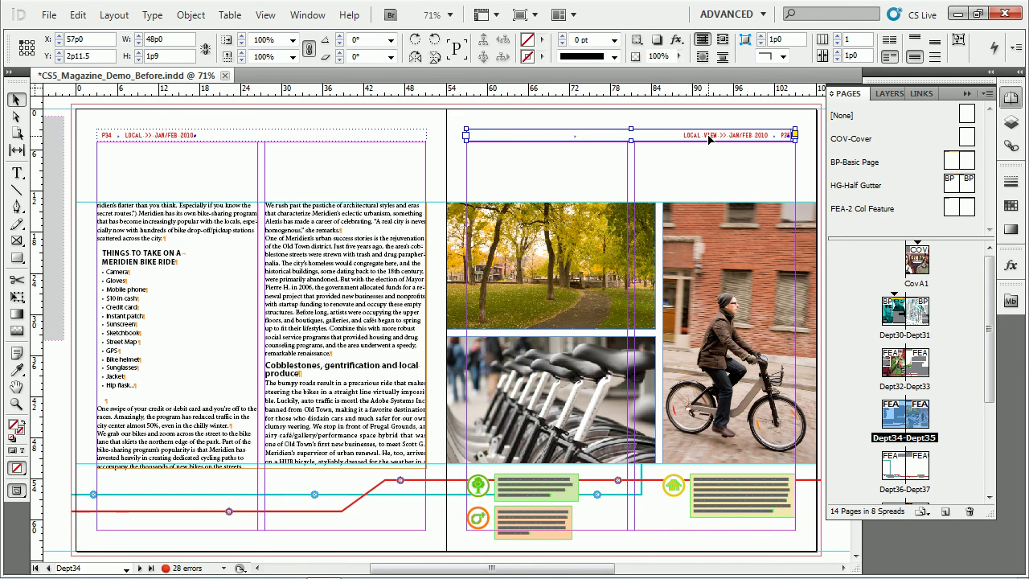
key("ctrl+shift+a")
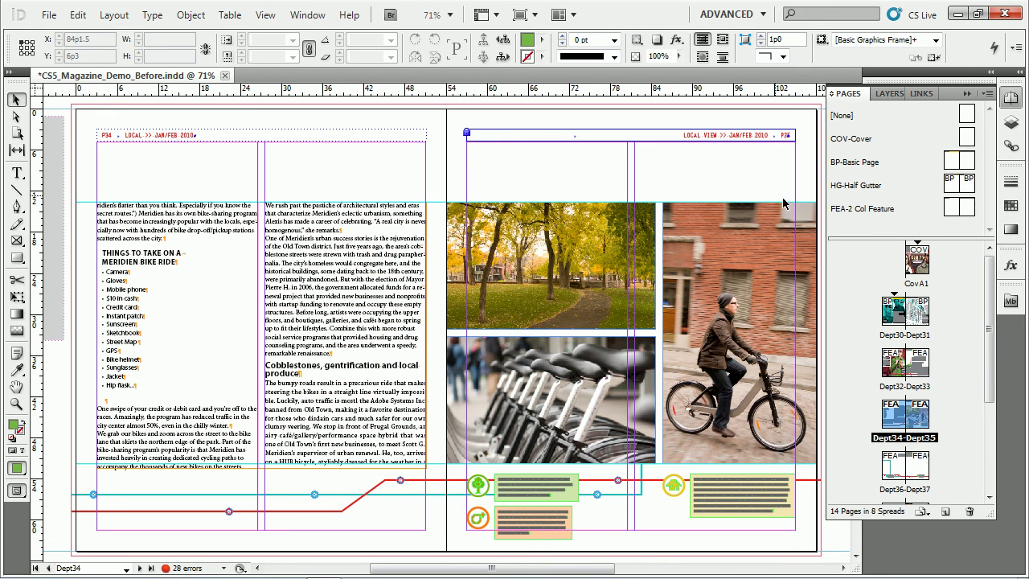
On the FEA-2 Col Feature master, nudge both running headers up, then confirm page 35's LOCAL VIEW header stayed put
double_click(877, 211)
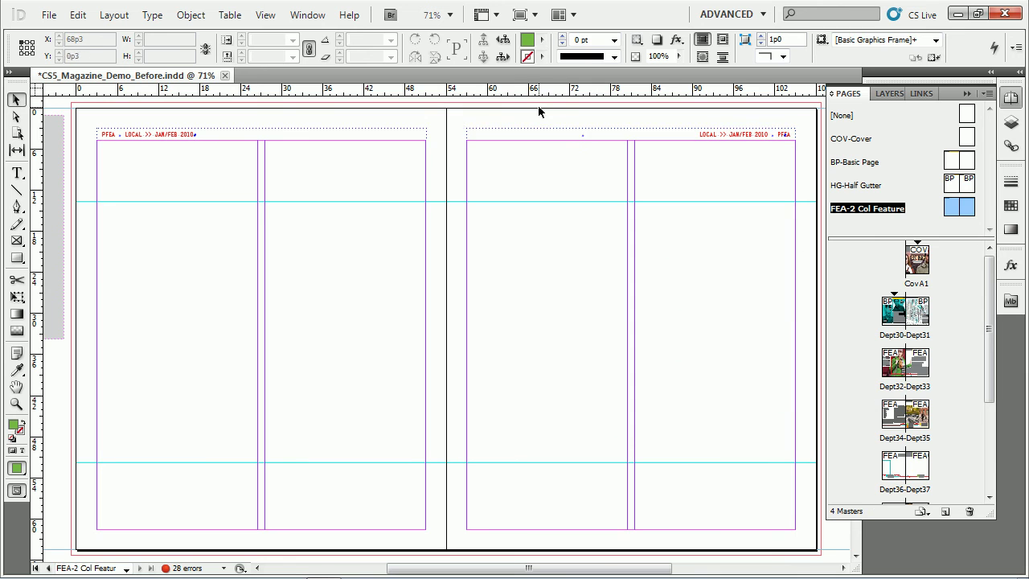
left_click_drag(499, 119, 389, 143)
key("shift+Up")
key("shift+Up")
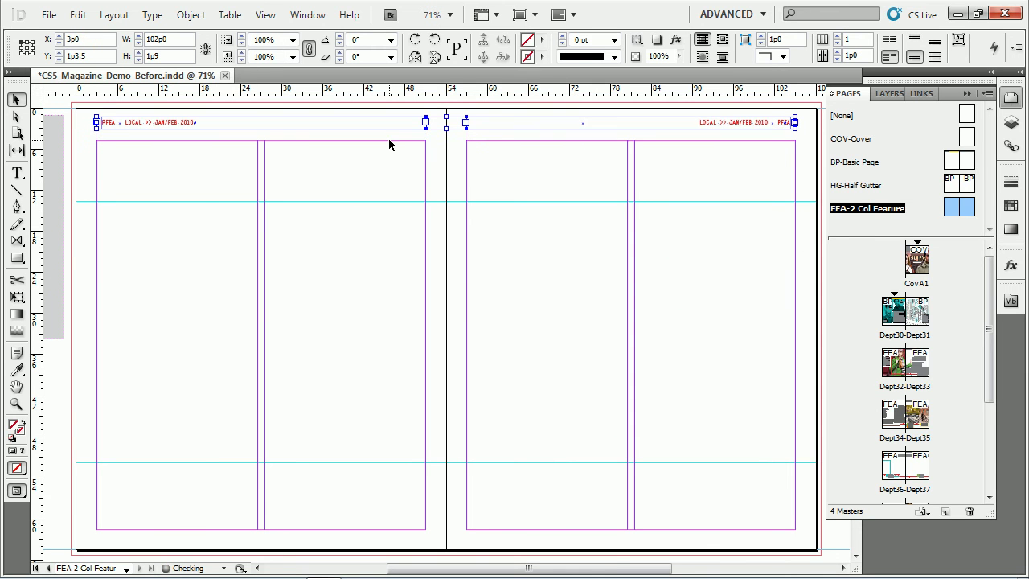
double_click(904, 426)
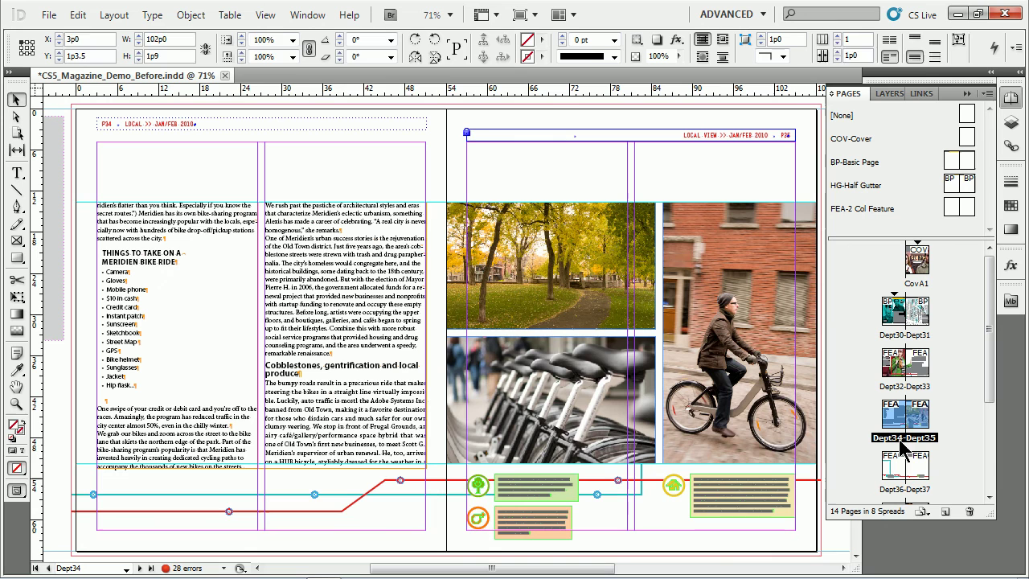
left_click(469, 137)
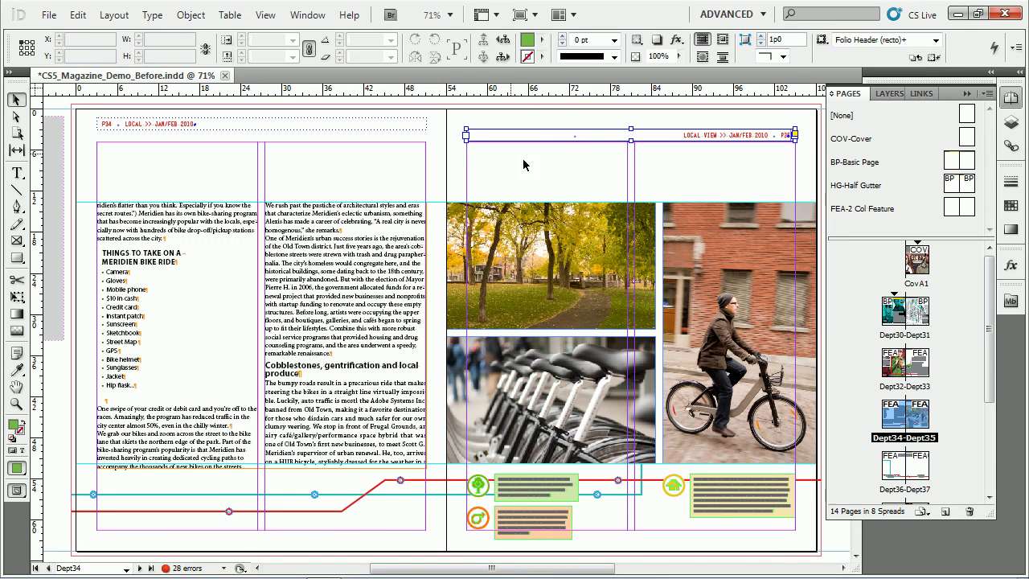